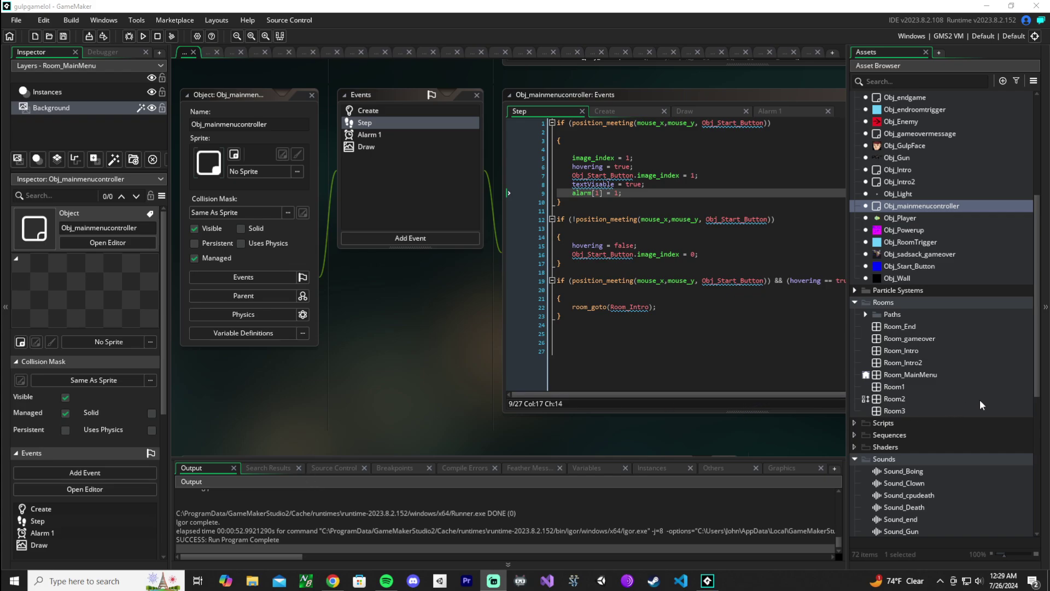
scroll(984, 400, up, 2)
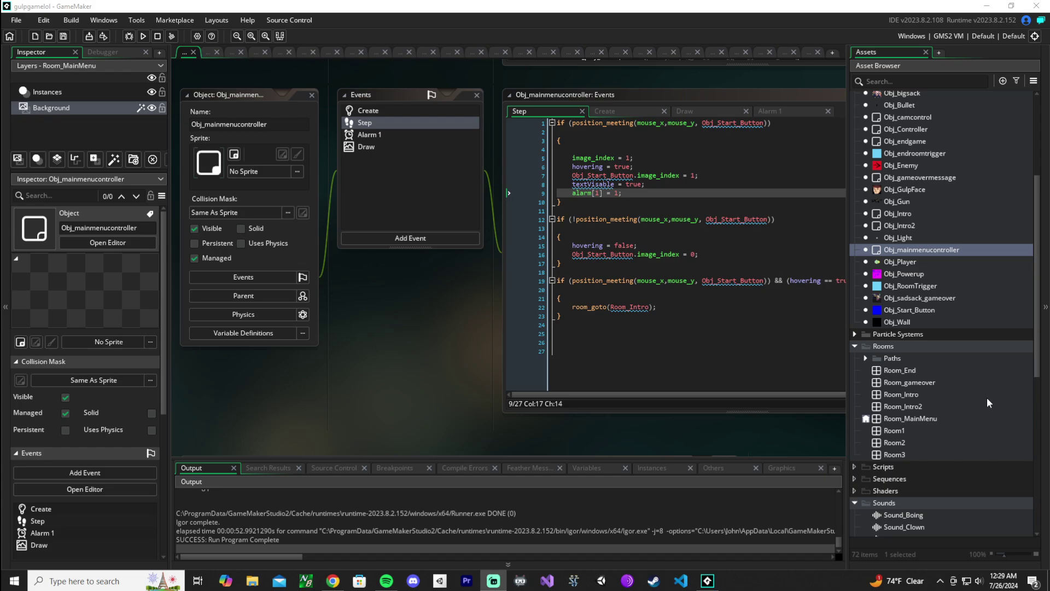
scroll(987, 397, up, 2)
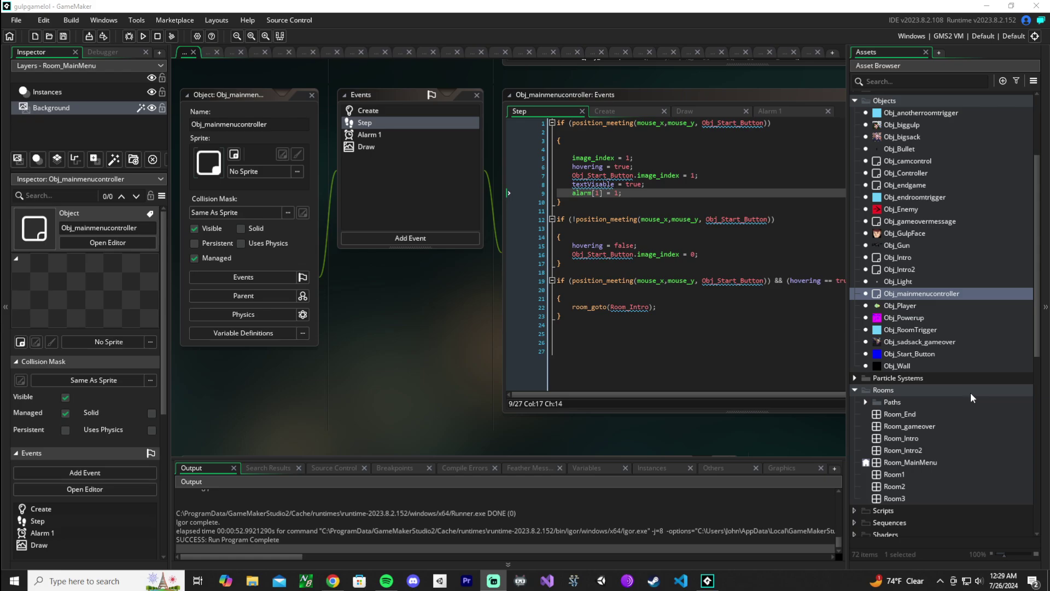
- Build and run the gulp game, then hit the blue Start square on the main menu
click(142, 36)
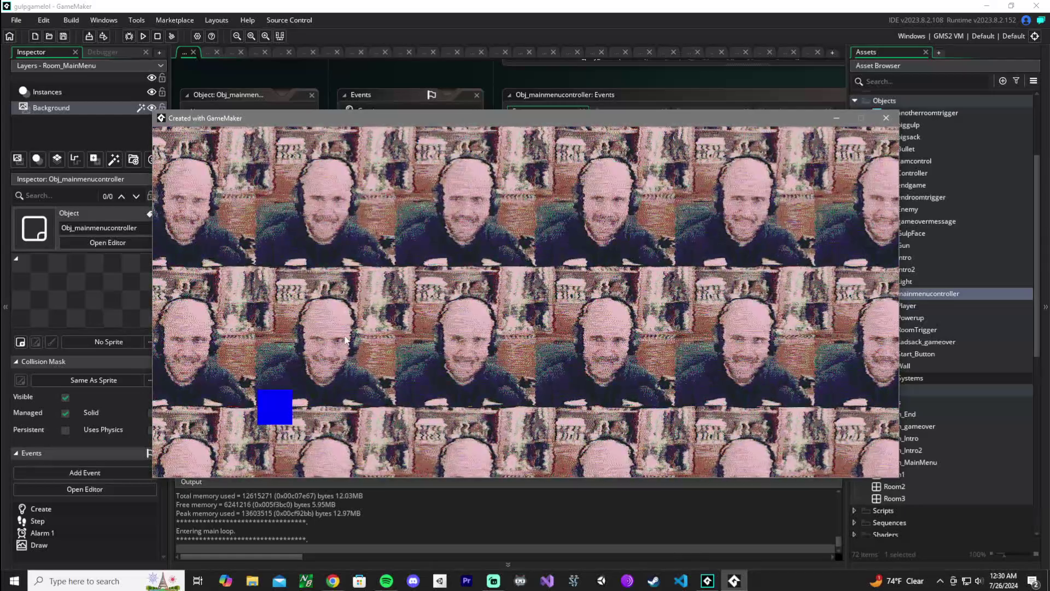
click(275, 401)
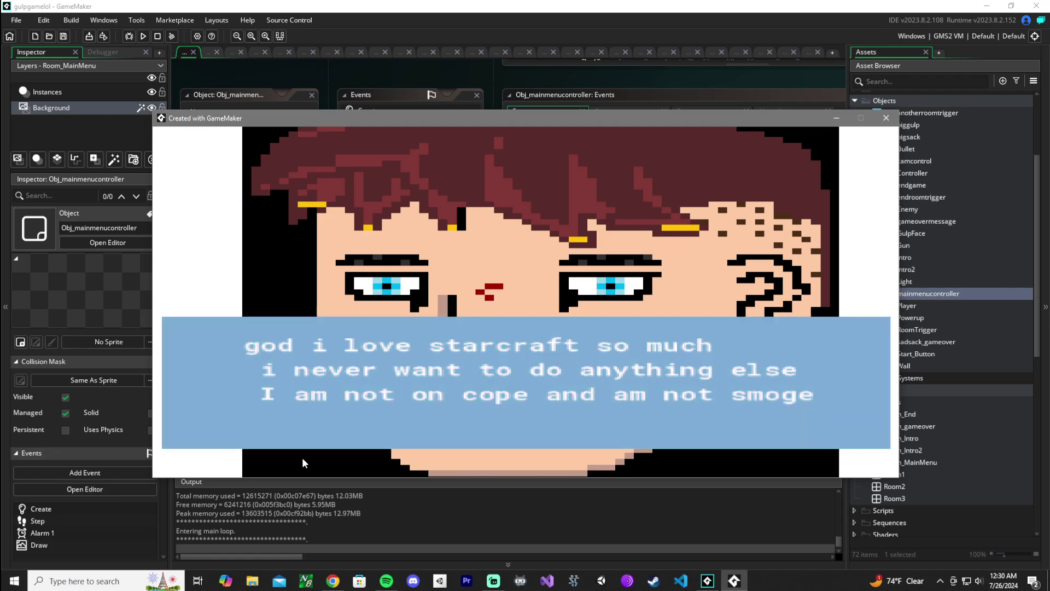
- Advance past both intro cutscene dialogue lines with Space to reach gameplay
key(space)
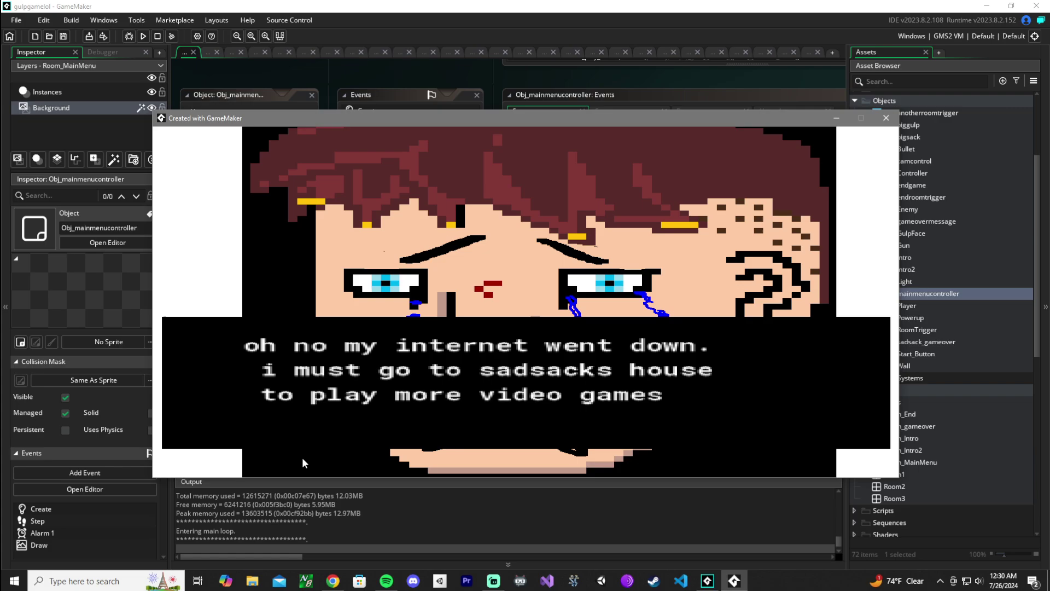
key(space)
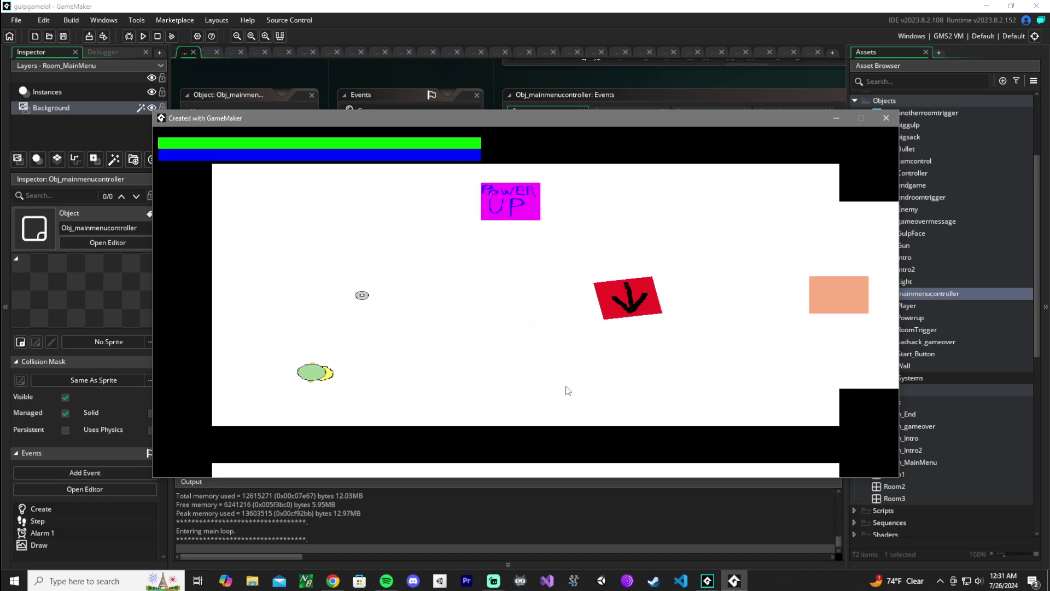
- Fire smoke-trail bullets toward the upper right at the red arrow enemy
key(space)
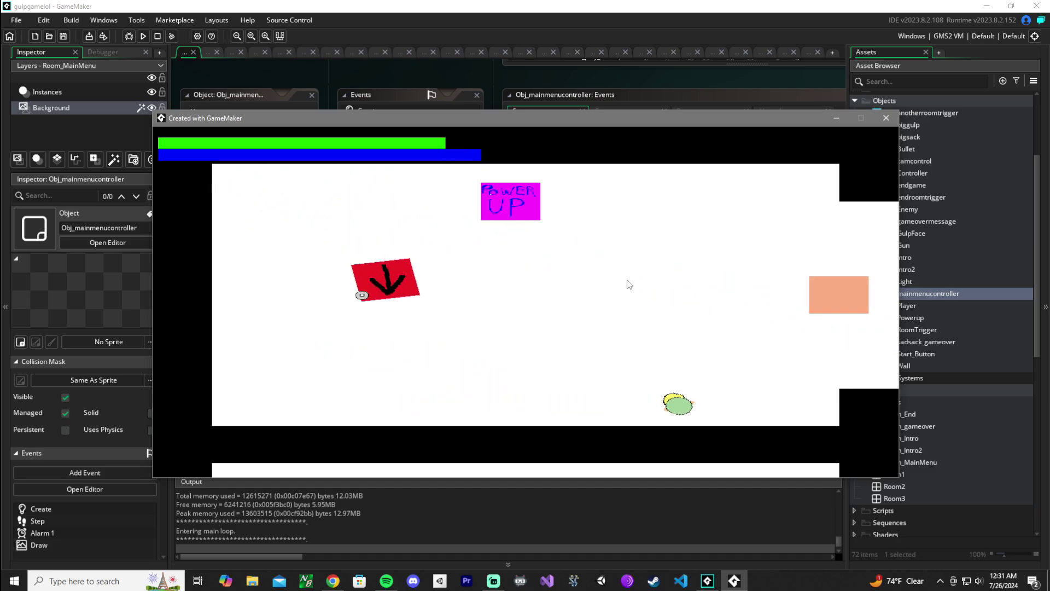
drag(629, 245, 732, 223)
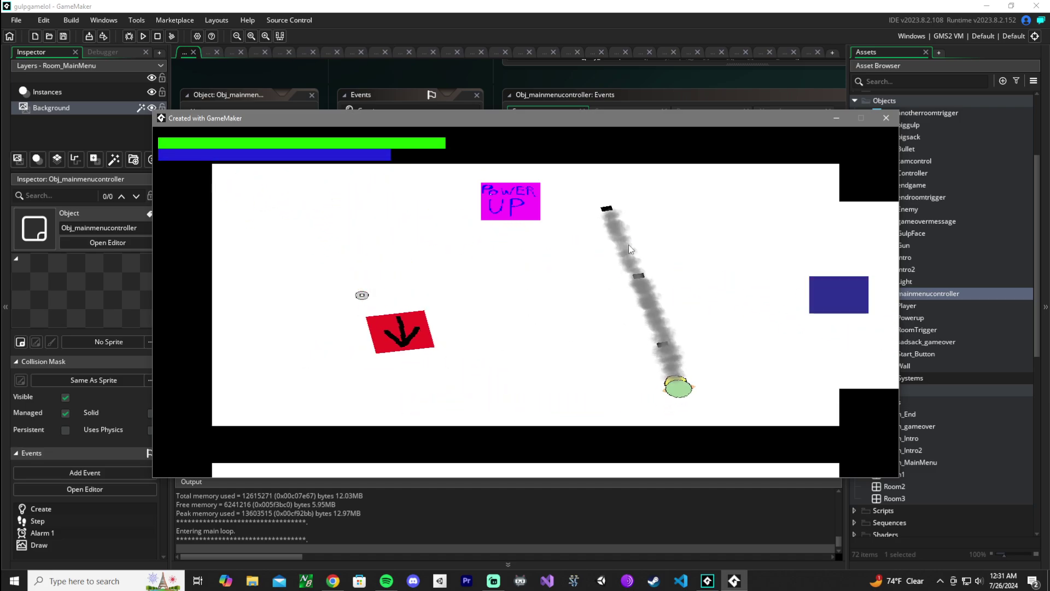
click(734, 223)
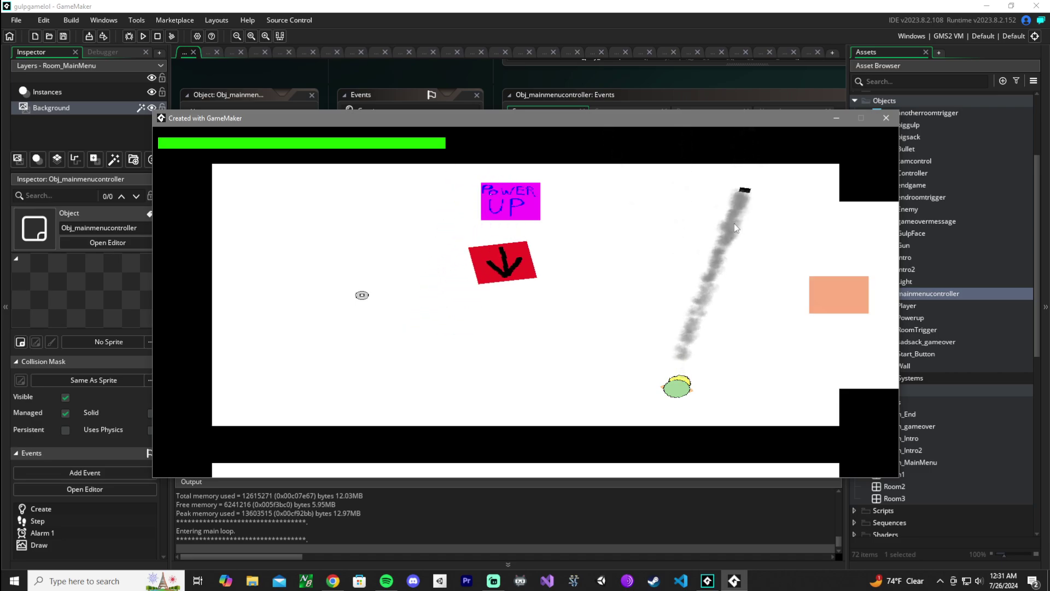
click(734, 222)
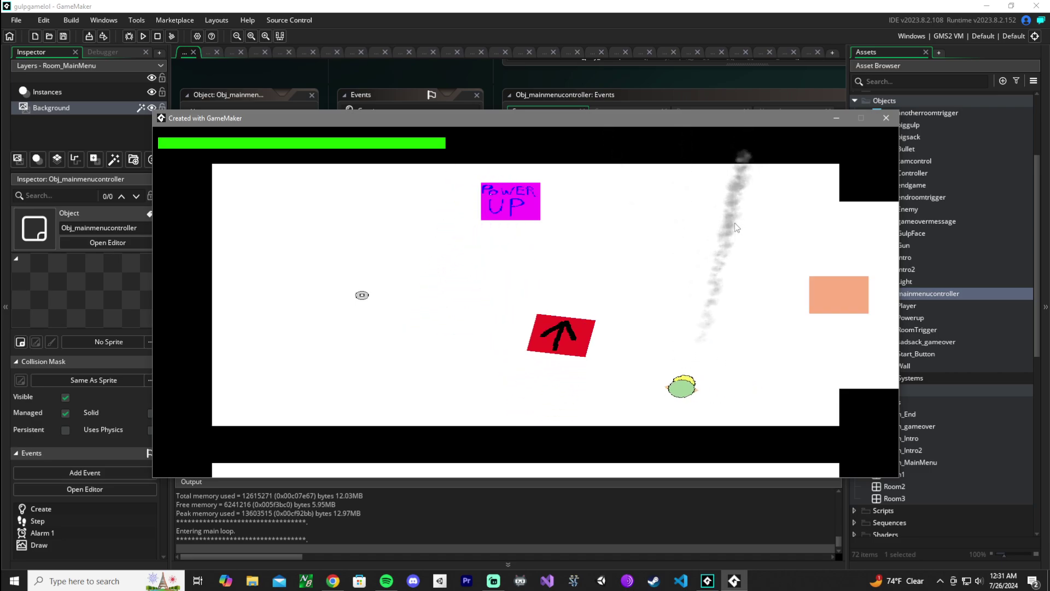
- Dodge the arrow enemy by moving the blob left, right, then up toward it
key(a)
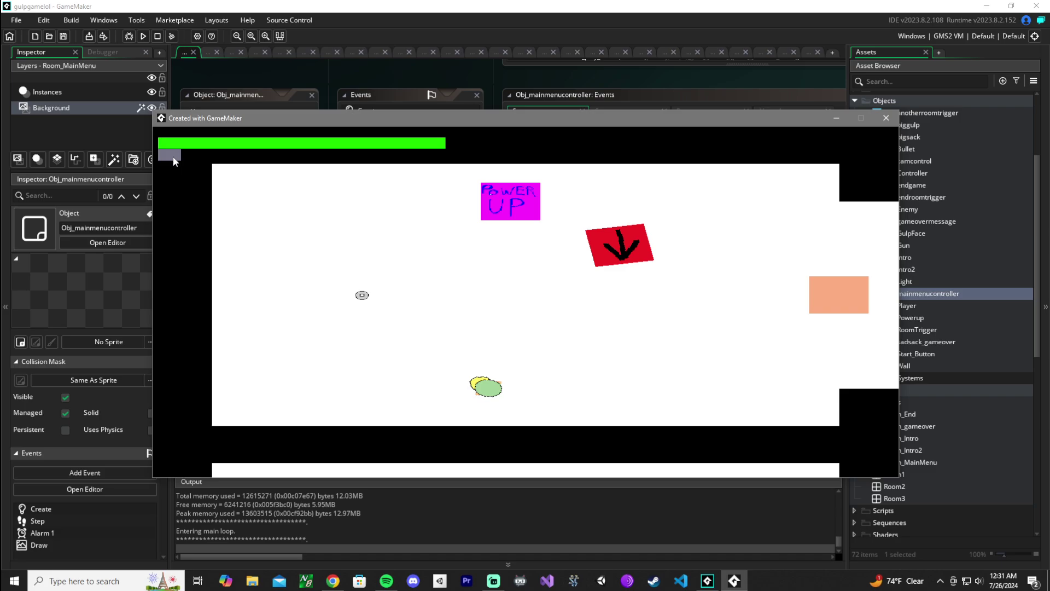
key(d)
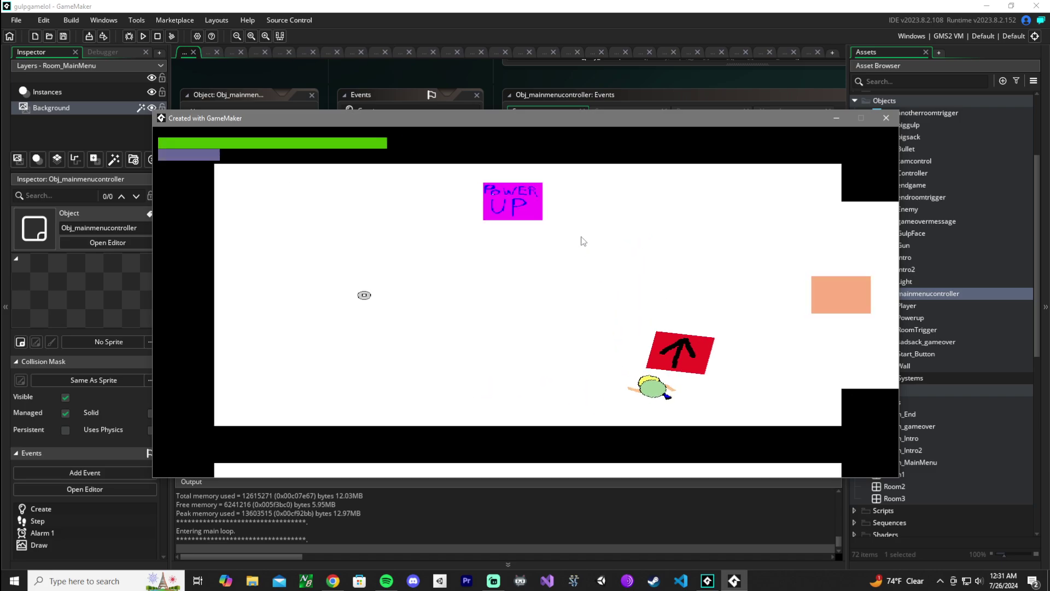
key(d)
key(w)
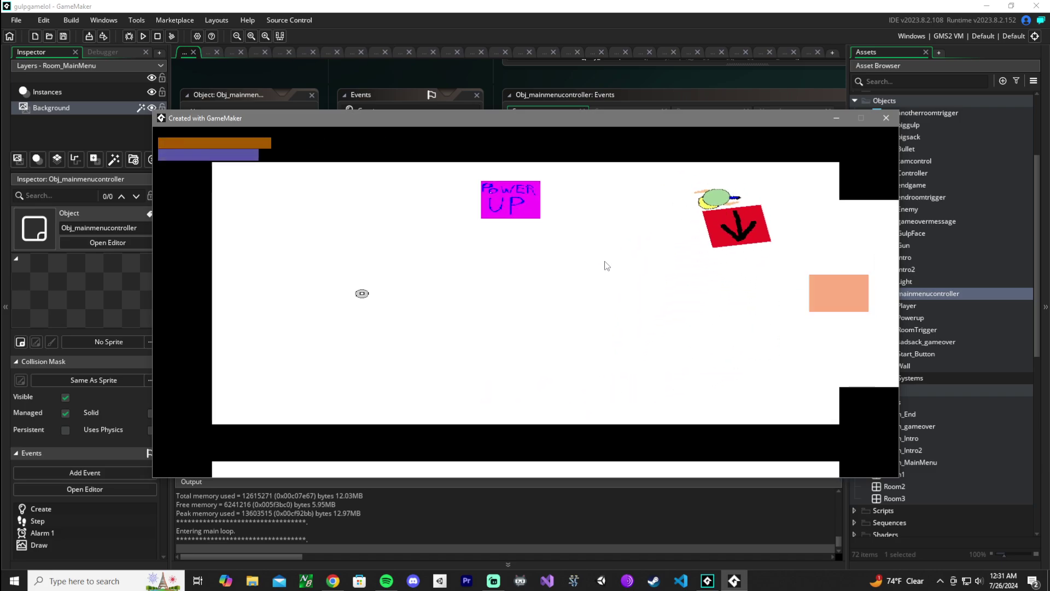
- Skip the intro text after dying and move the blob around the restarted room
key(Return)
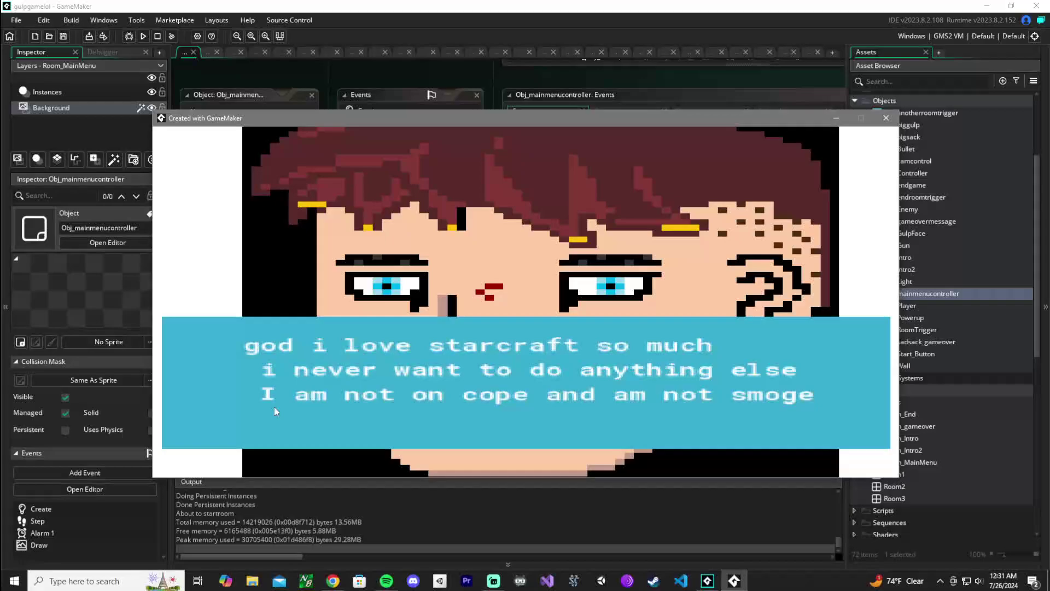
key(Return)
key(d)
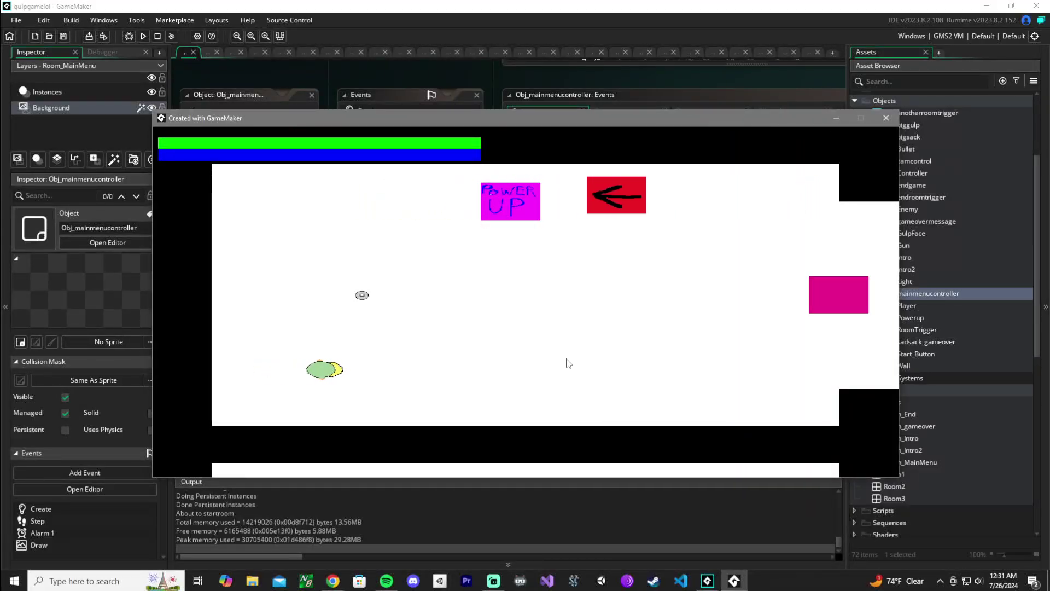
key(d)
key(w)
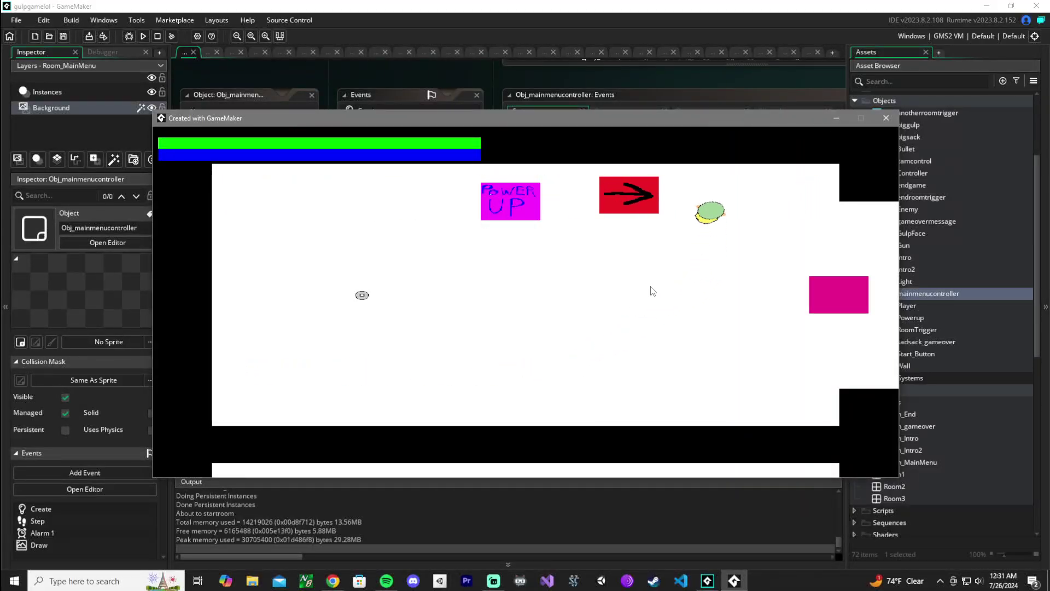
key(a)
key(s)
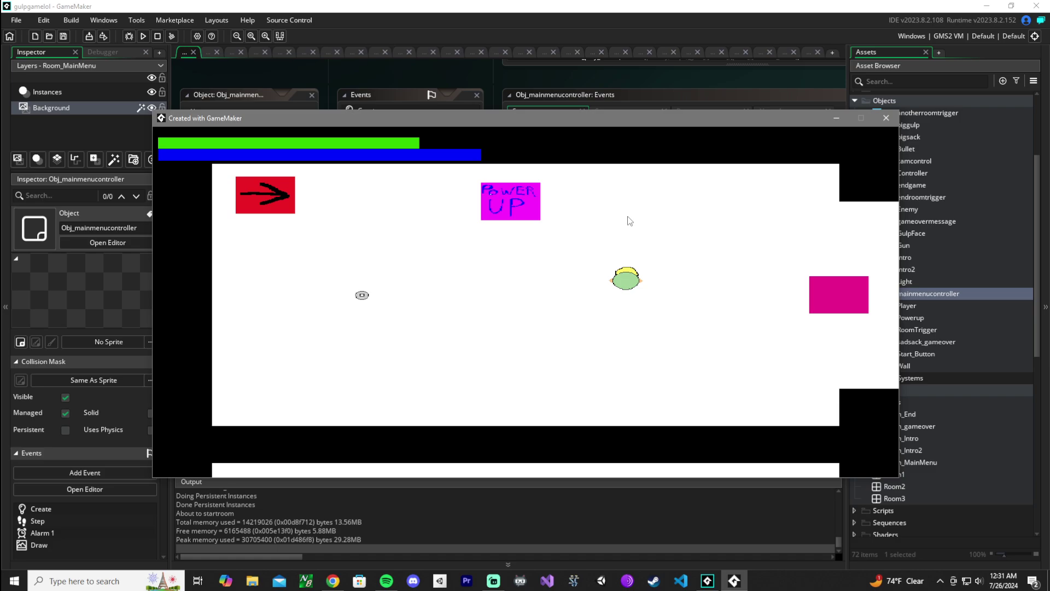
key(s)
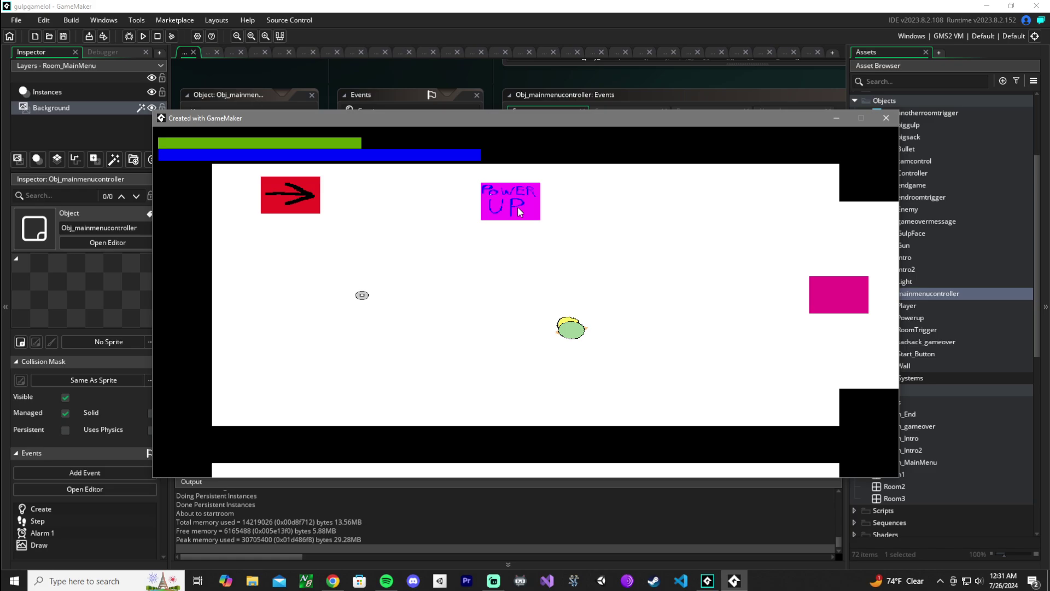
- Walk up and left onto the POWER UP to collect it
key(a)
key(w)
key(w)
key(a)
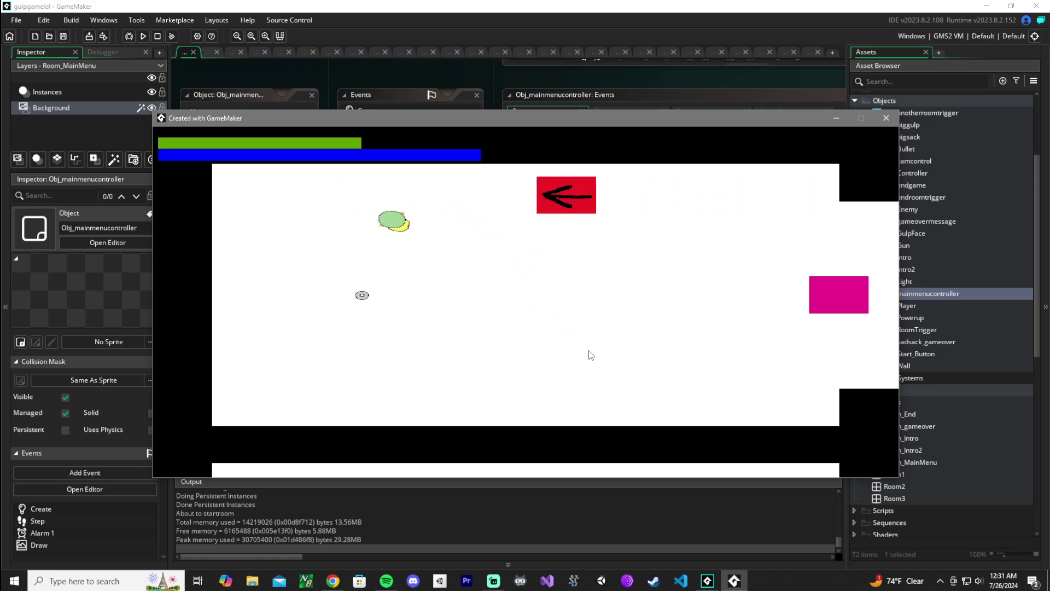
key(s)
key(a)
key(a)
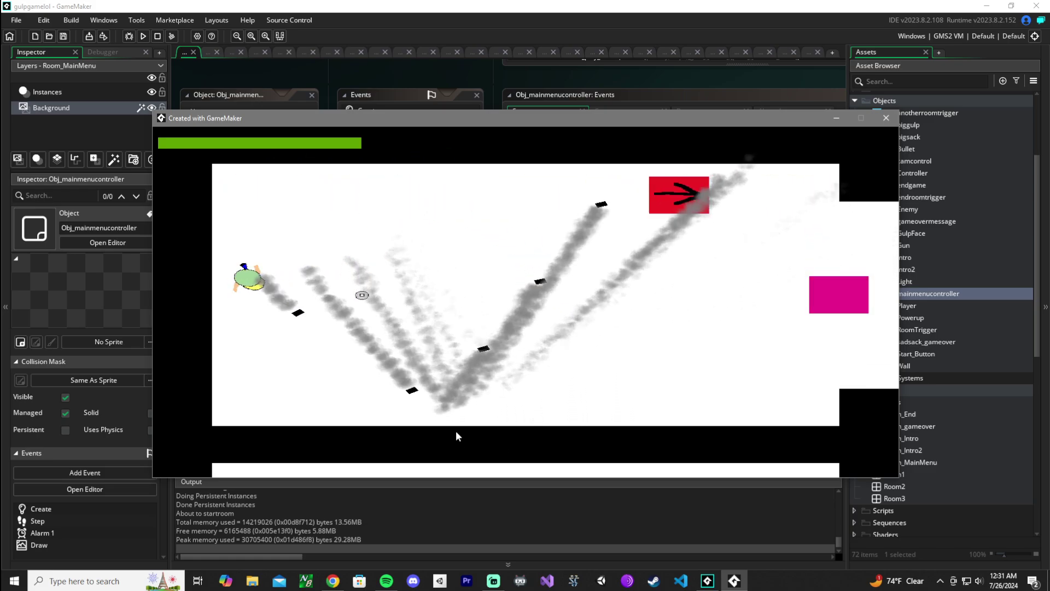
- Walk right through the exit into the room with three arrow enemies
key(s)
key(d)
key(d)
key(d)
key(d)
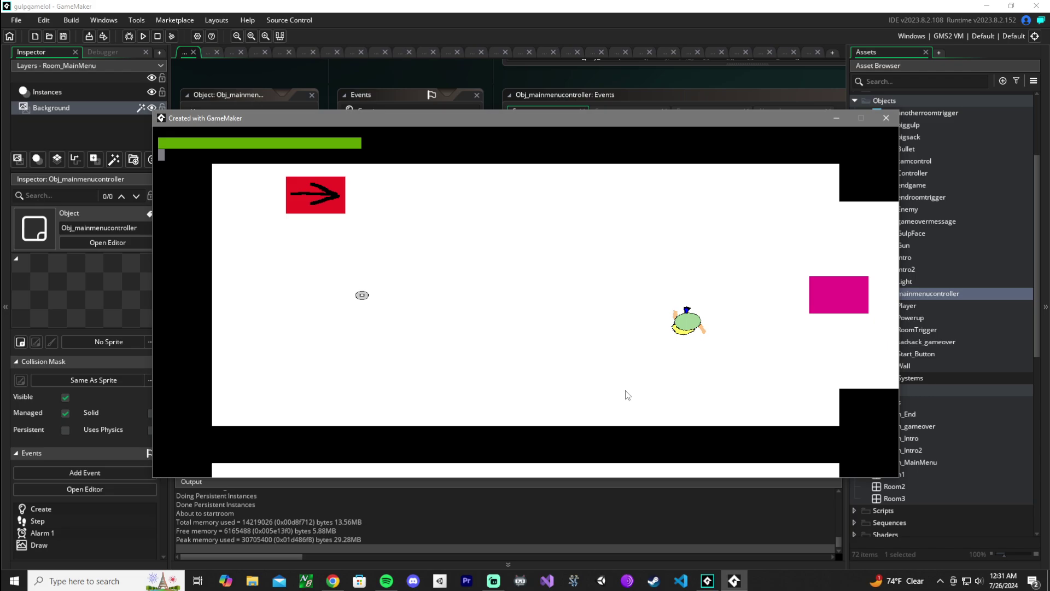
key(d)
key(d)
key(s)
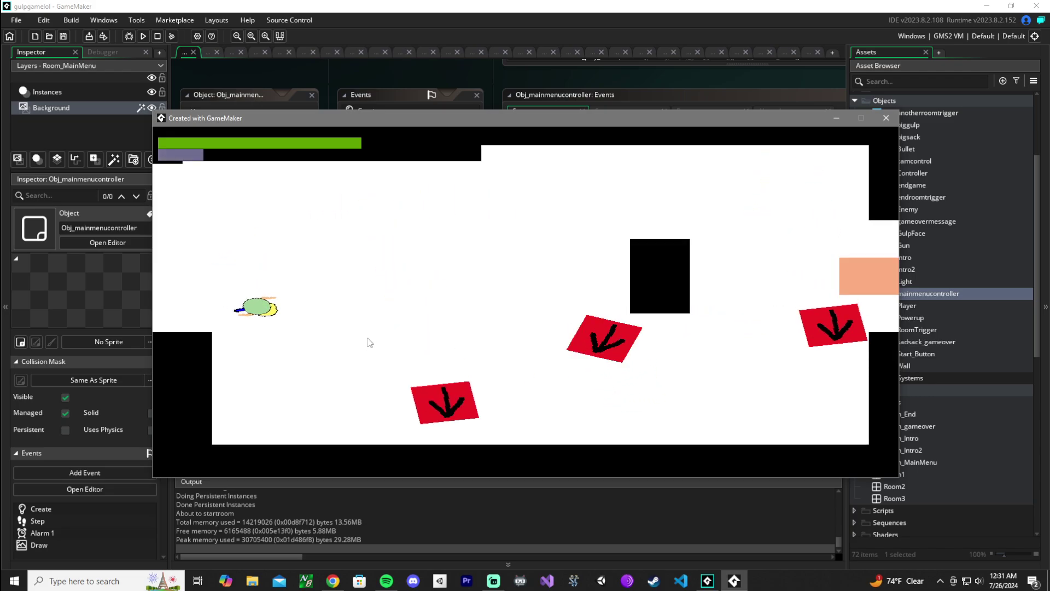
key(s)
key(d)
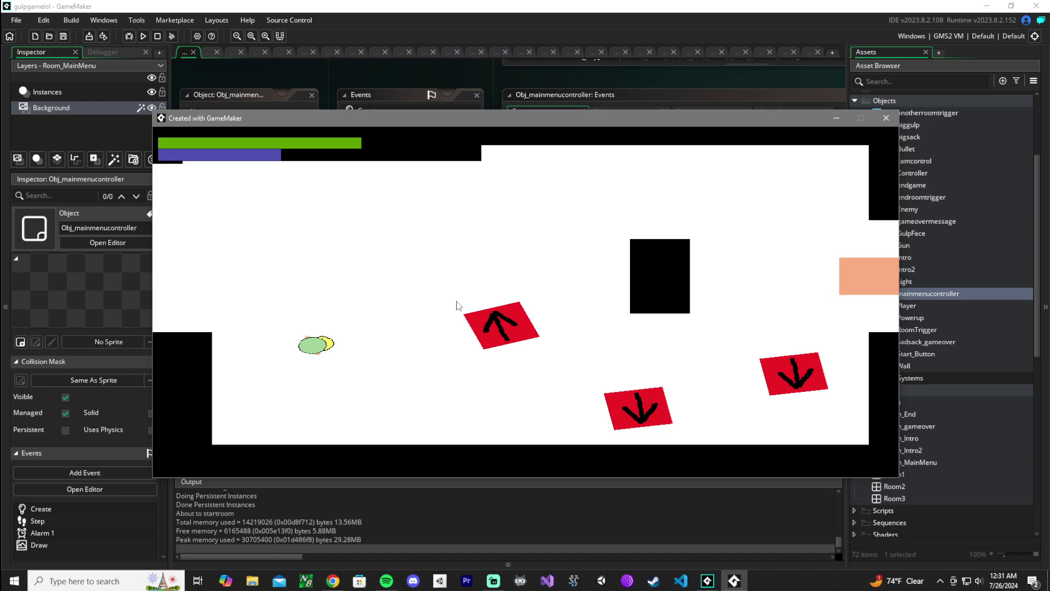
- Close the 'Created with GameMaker' window to return to the IDE
click(885, 117)
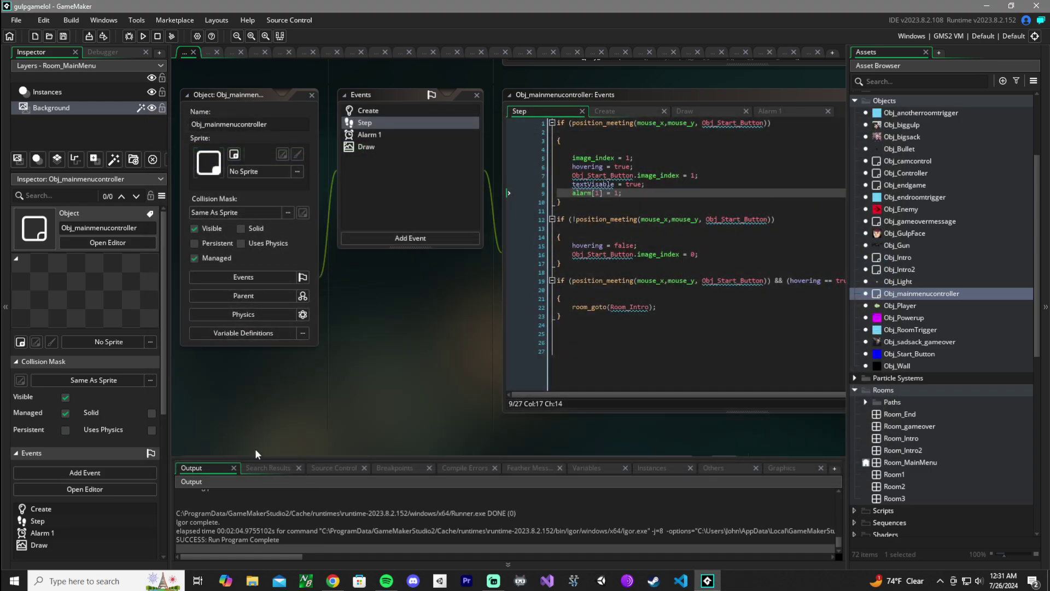